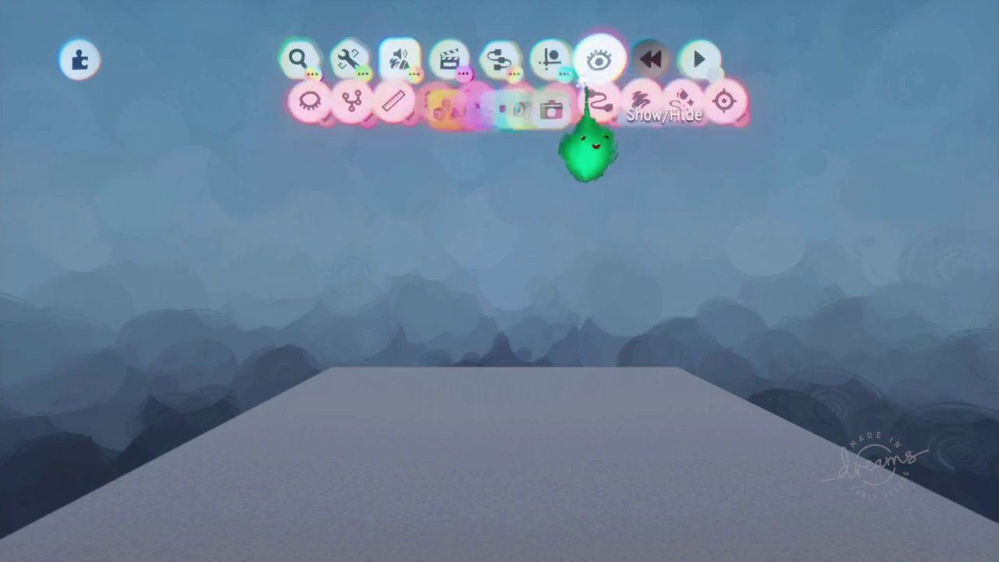
- Create a new sculpture from a single cube resting above the ground plane and leave Sculpt Mode
left_click(394, 59)
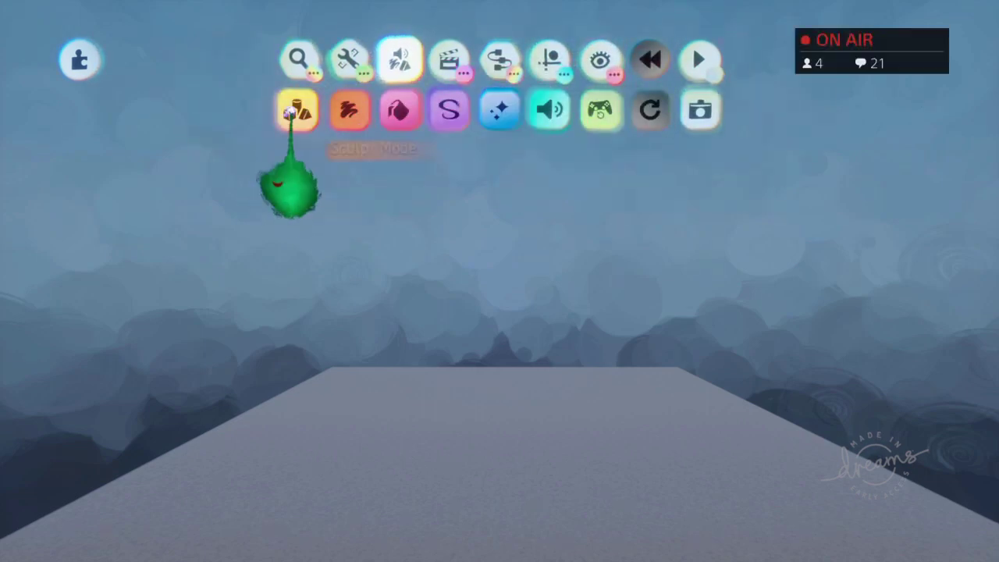
left_click(296, 111)
key("Escape")
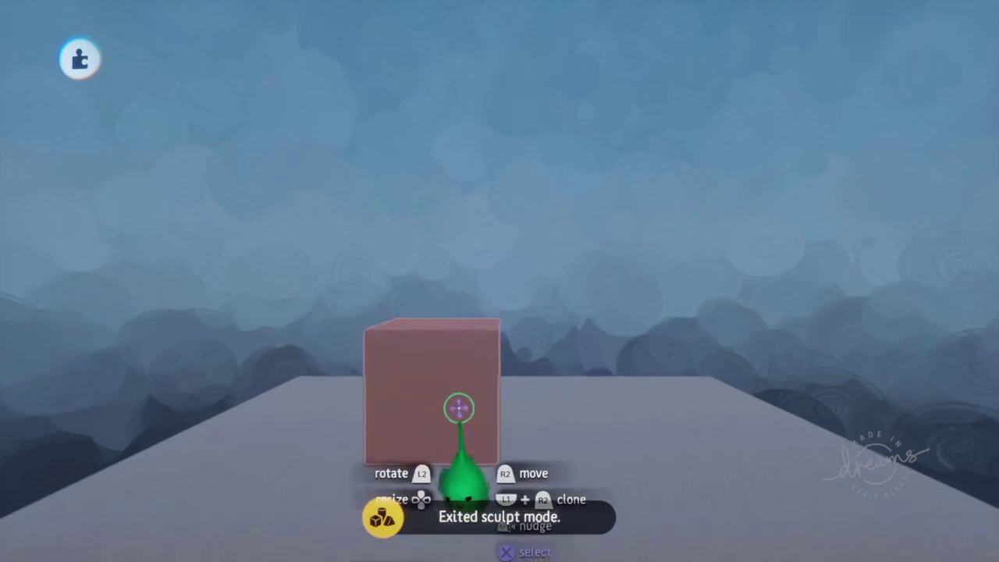
- Extend the cube sculpture with offset stacked cubes and long blocks in Sculpt Mode, checking the thermometer after leaving the mode
left_click(461, 342)
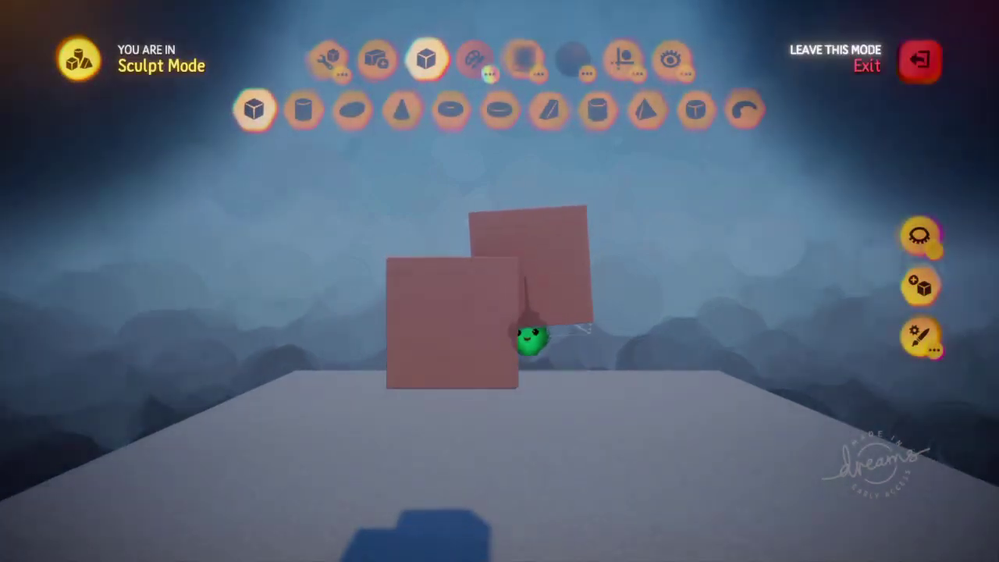
key("Escape")
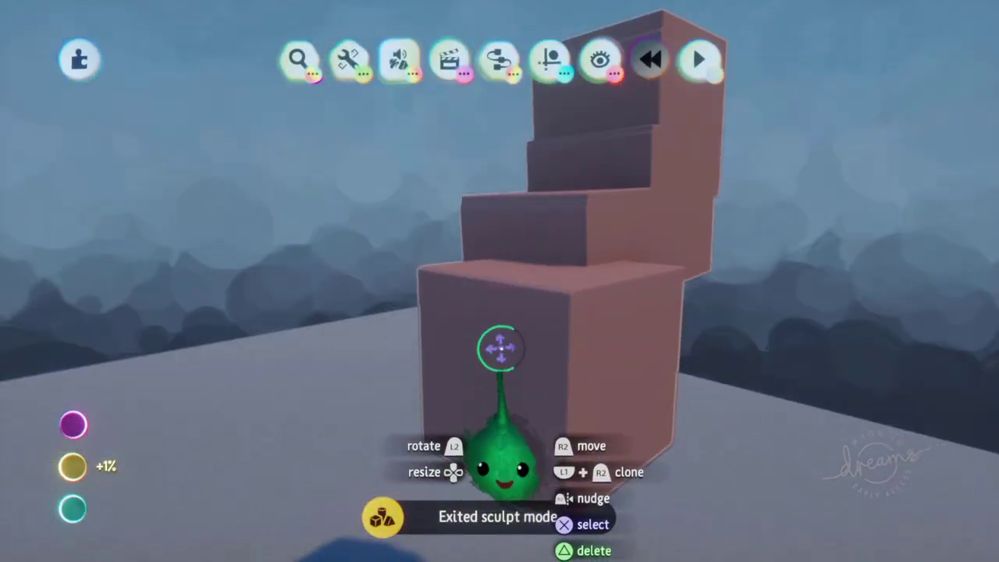
middle_click_drag(501, 349, 529, 337)
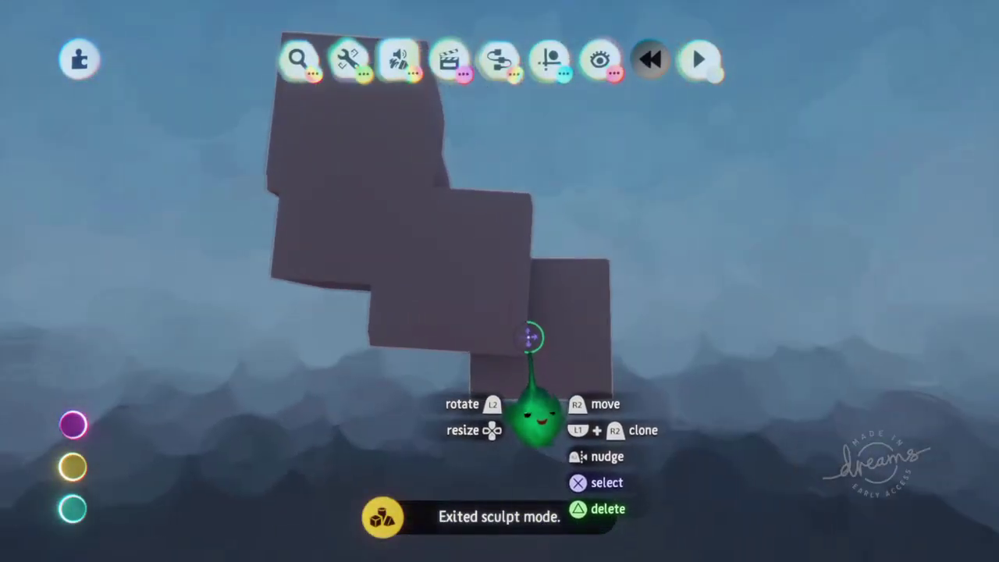
mouse_move(82, 466)
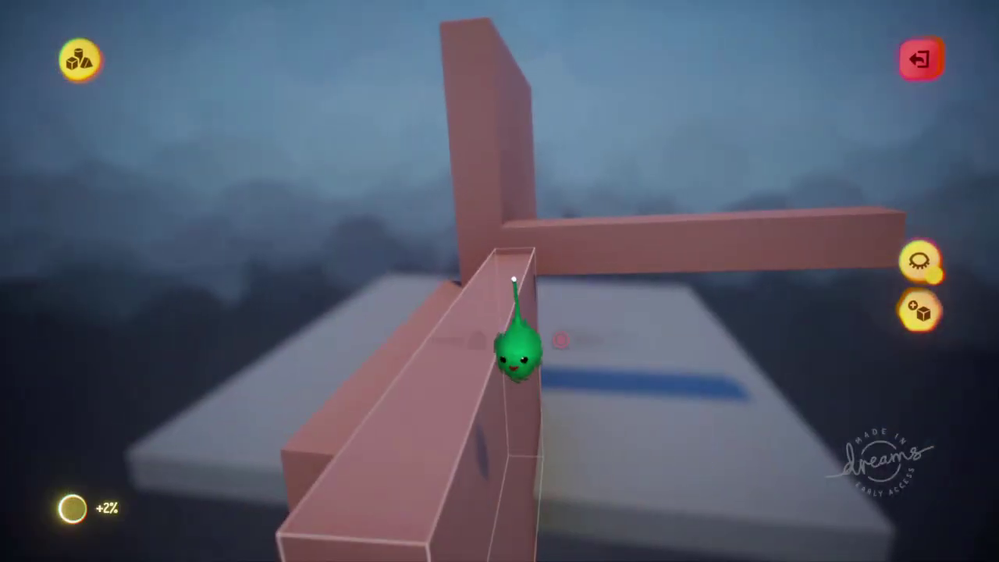
key("Escape")
mouse_move(74, 467)
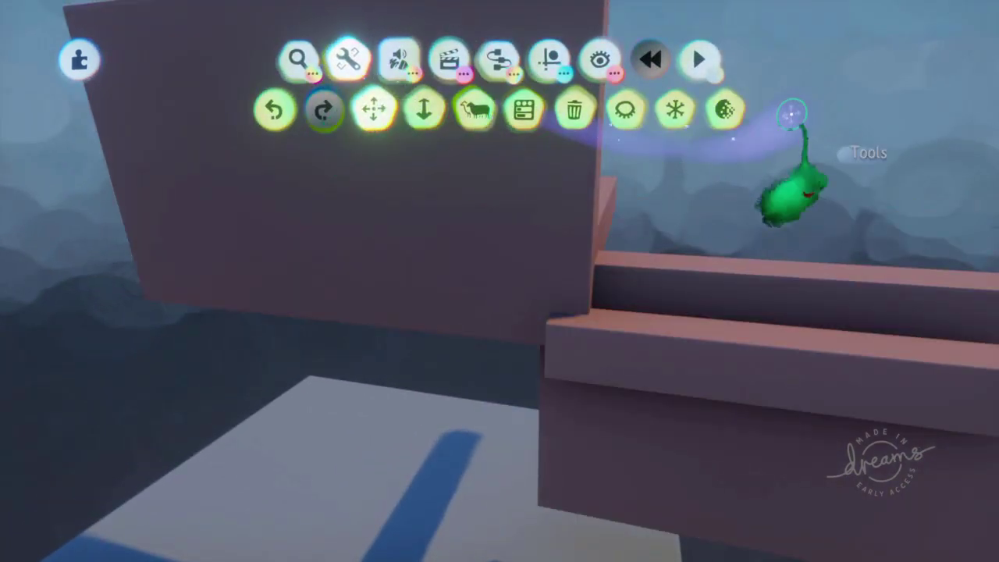
- Increase the platform sculpture's detail with the Sculpture Detail tool while Consider Scale is on, and exit the tool
left_click(724, 110)
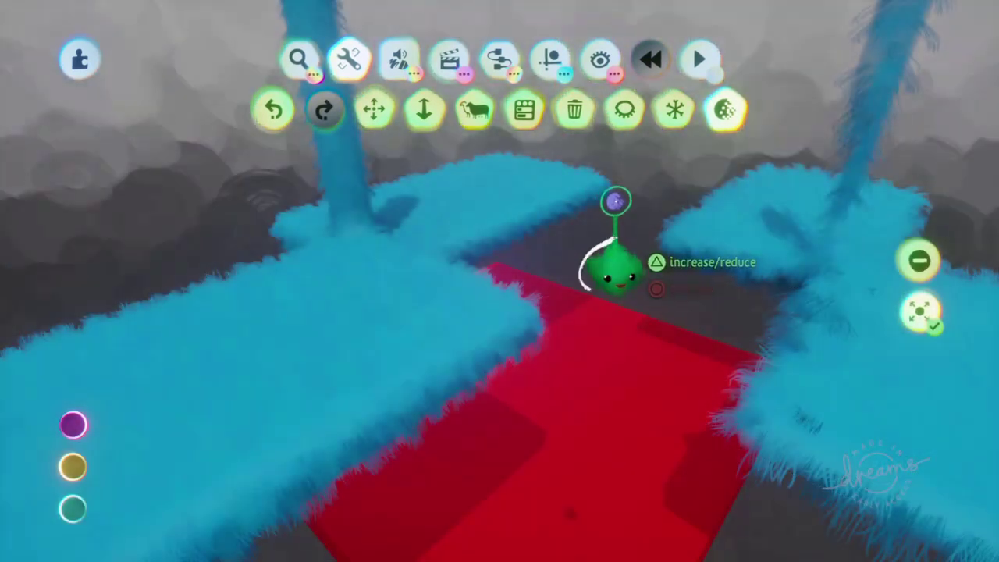
left_click(919, 260)
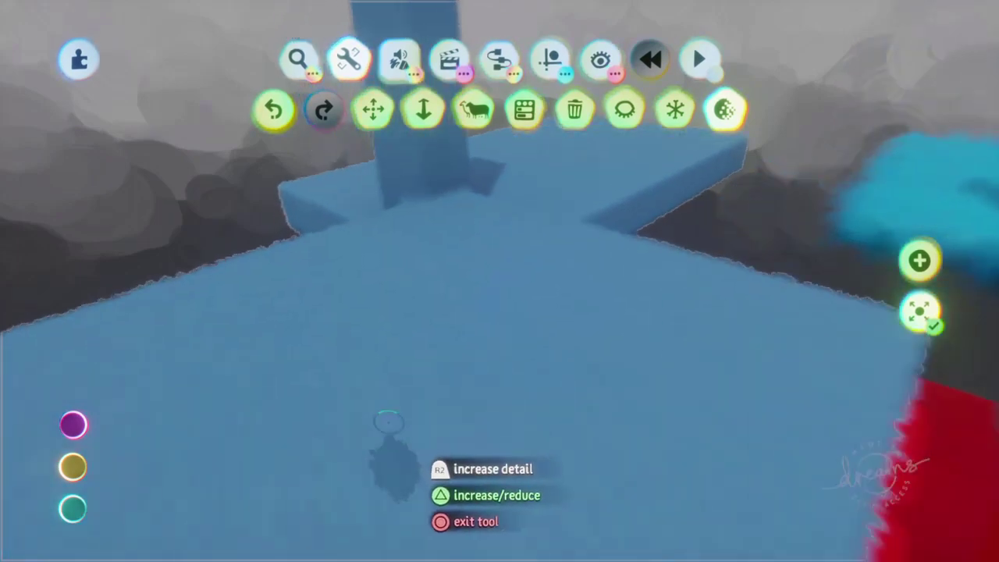
left_click(396, 360)
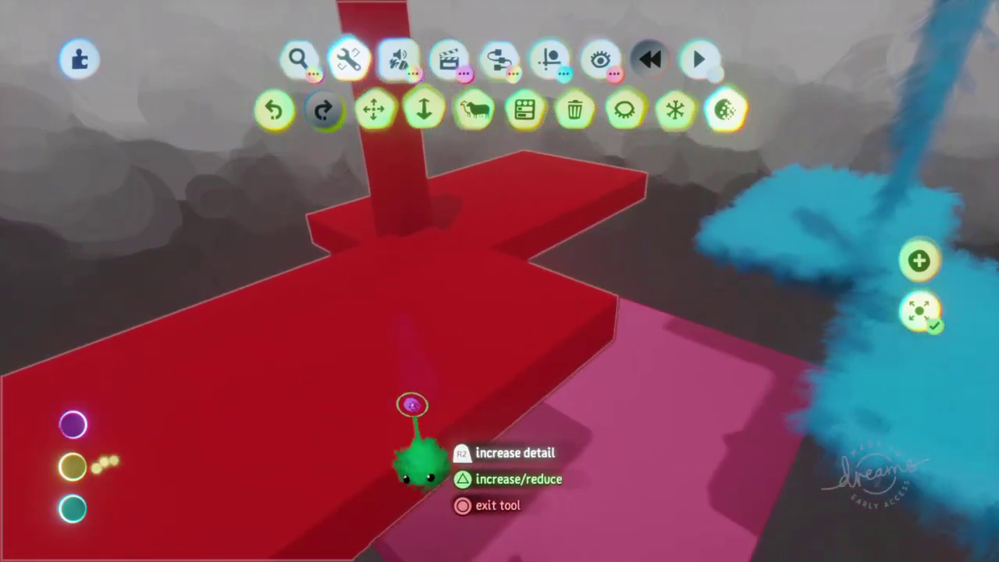
key("Escape")
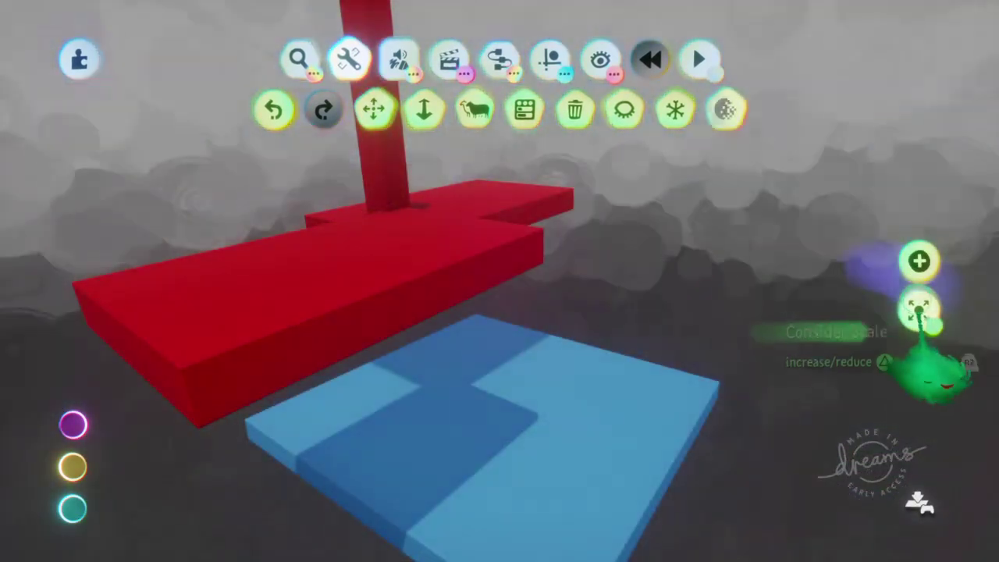
key("Escape")
- Create a separate cube sculpture floating above the ground plane and scale it down to 25%
mouse_move(399, 63)
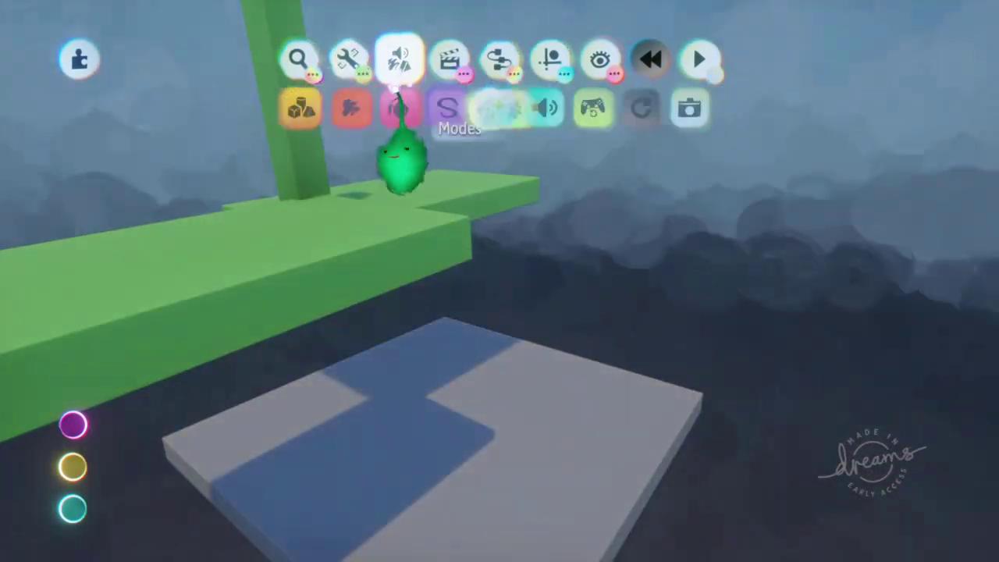
left_click(299, 107)
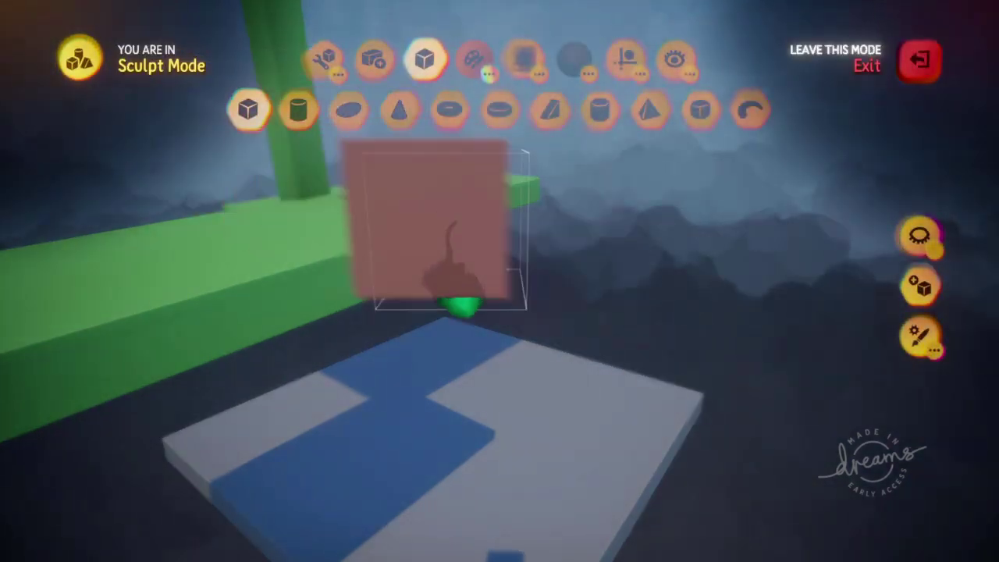
left_click(480, 231)
key("Escape")
mouse_move(511, 261)
left_mouse_down()
mouse_move(564, 405)
mouse_move(565, 448)
mouse_move(566, 434)
mouse_move(550, 423)
mouse_move(544, 236)
left_mouse_up()
key("Left")
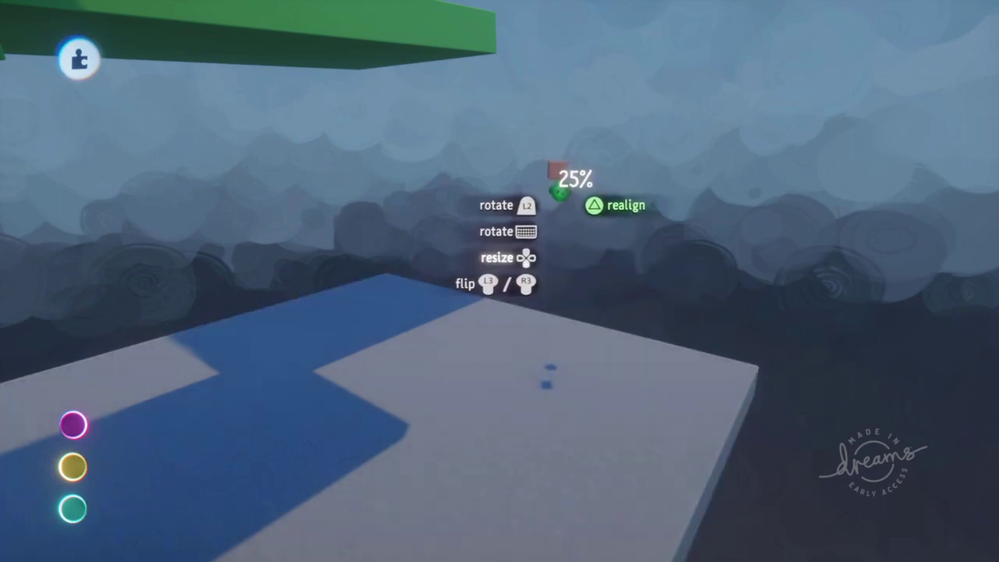
left_click_drag(551, 179, 542, 175)
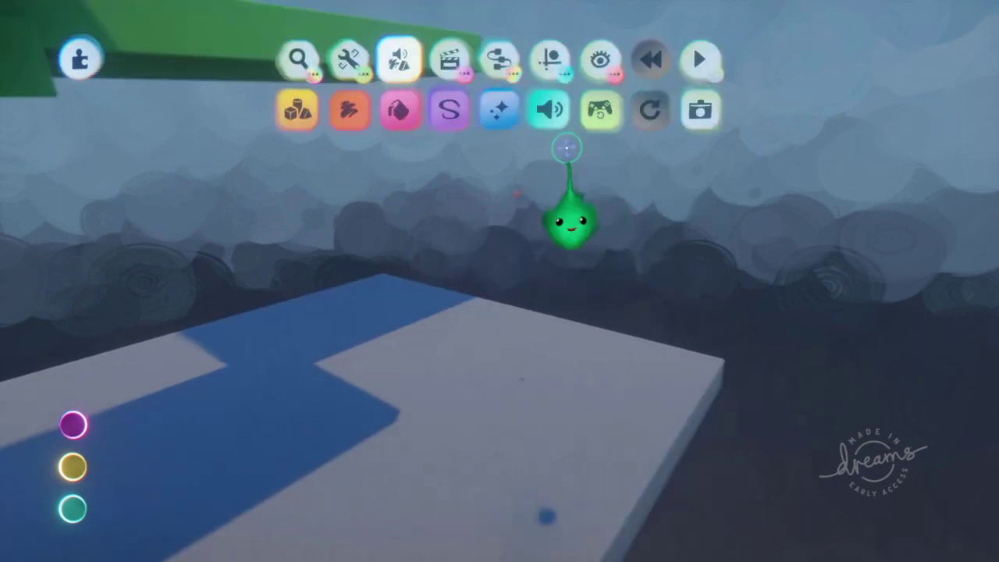
- Inspect the small cube from near and far with Sculpture Detail, reduce its detail, and reposition the cube after exiting the tool
middle_click_drag(529, 314, 509, 350)
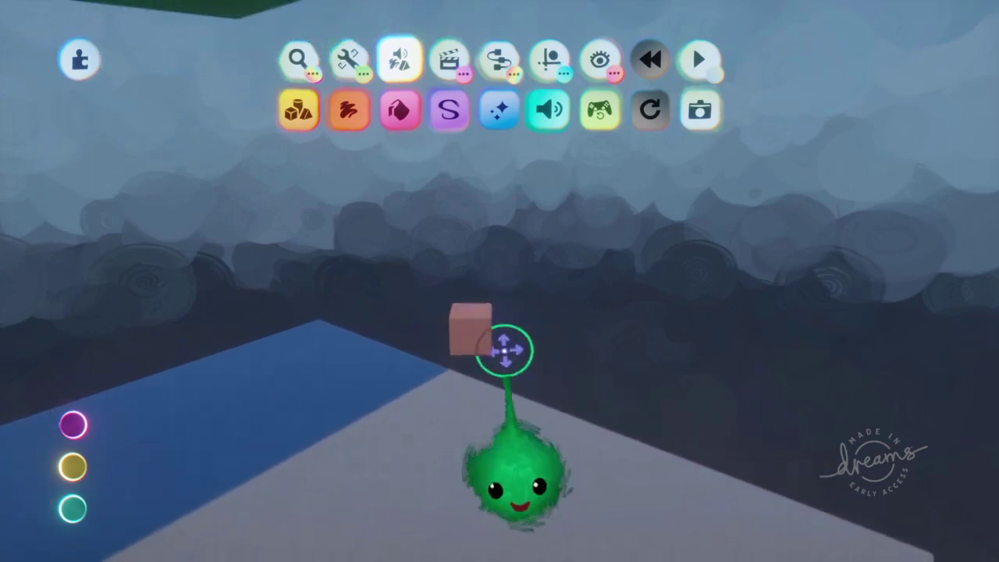
middle_click_drag(491, 315, 500, 275)
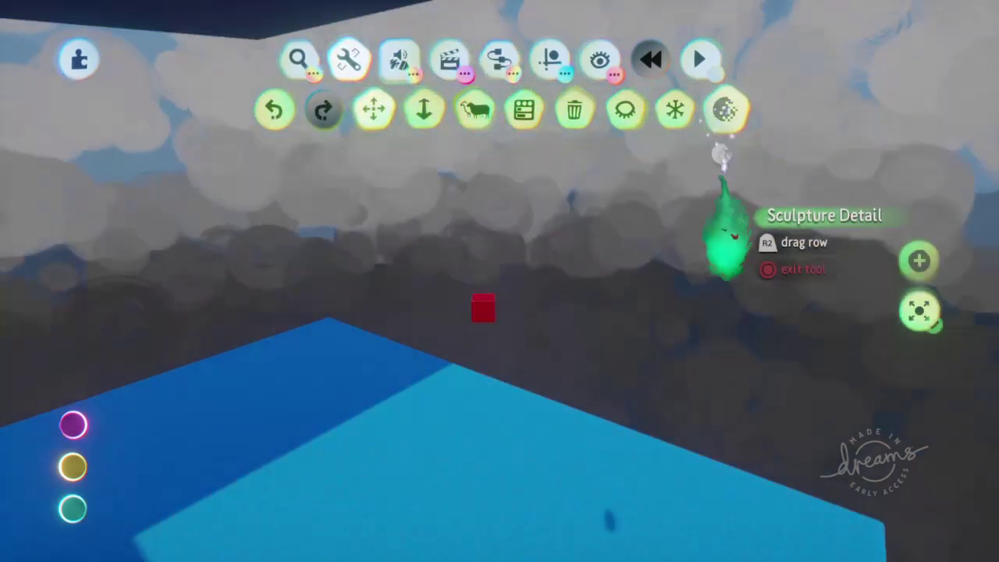
left_click(724, 110)
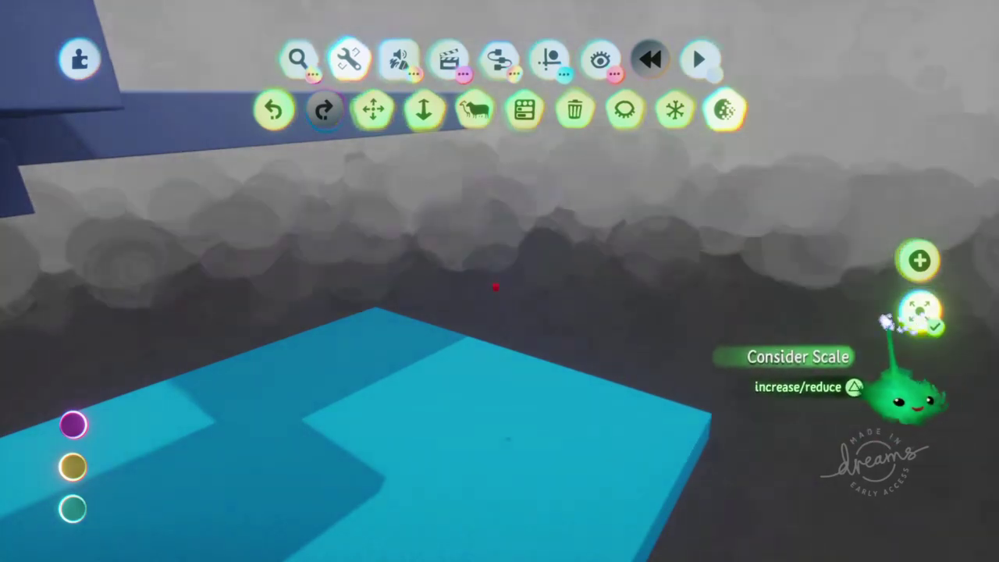
middle_click_drag(515, 328, 498, 359)
scroll(500, 347, "down", 5)
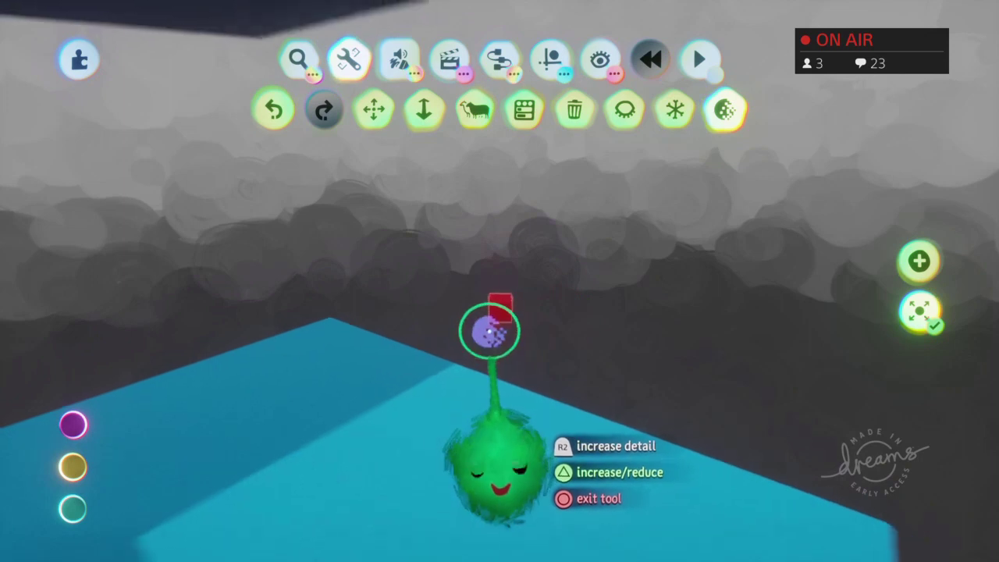
scroll(508, 305, "up", 3)
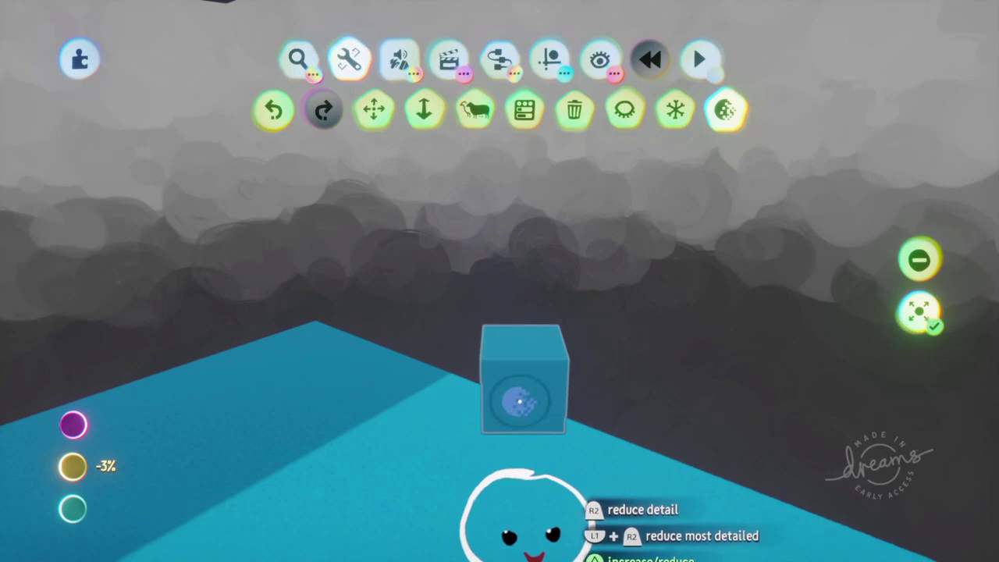
key("Escape")
left_click_drag(551, 356, 497, 306)
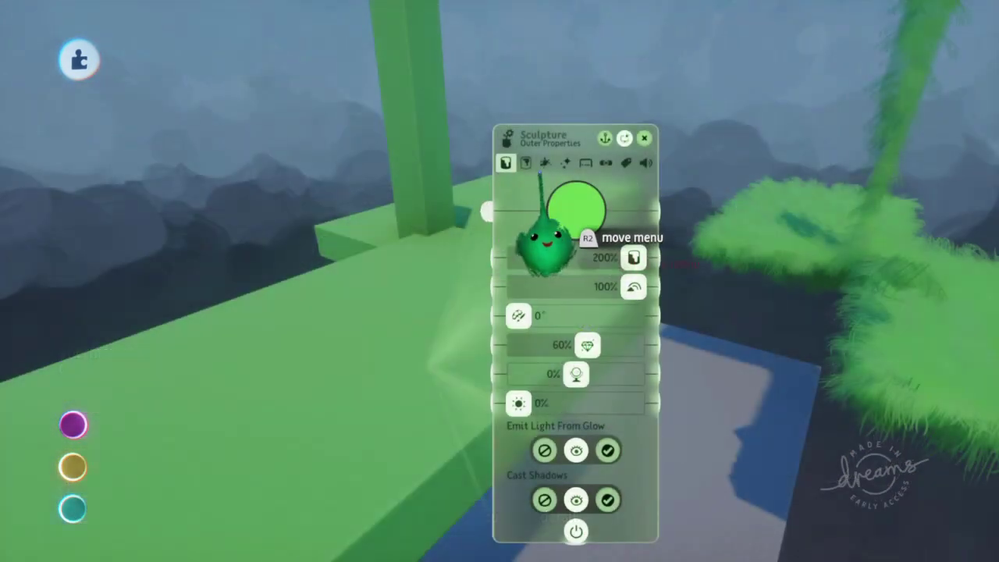
- Set the platform sculpture's fleck looseness to 67%, show the thermometer, and place the properties menu beside the sculpture
left_click(545, 164)
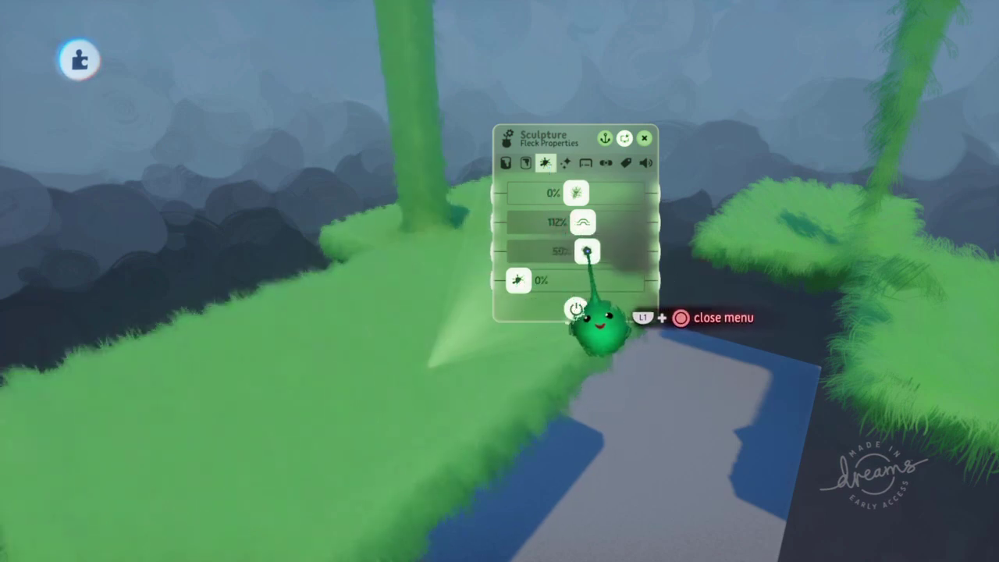
left_click_drag(596, 252, 596, 251)
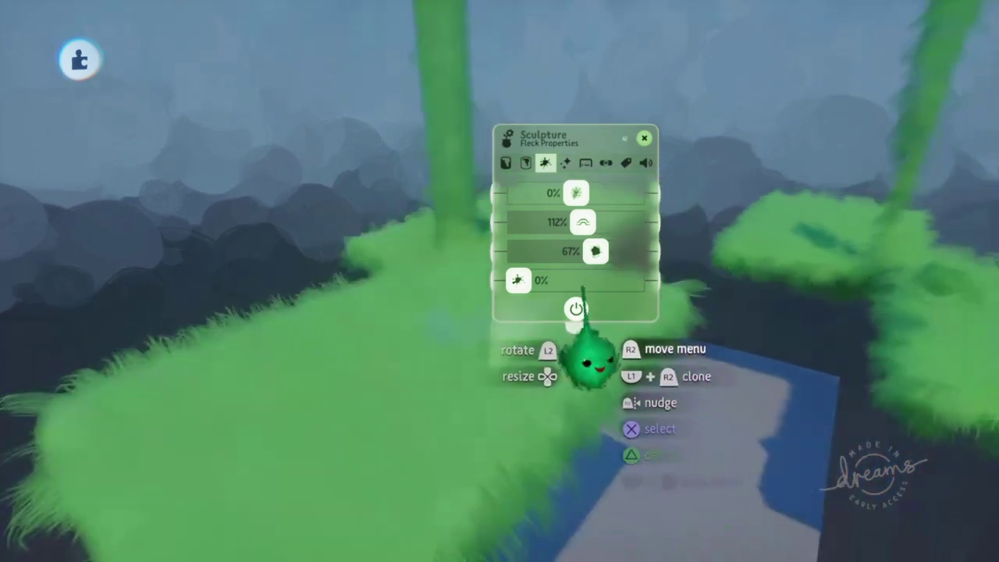
left_click(599, 60)
left_click(550, 110)
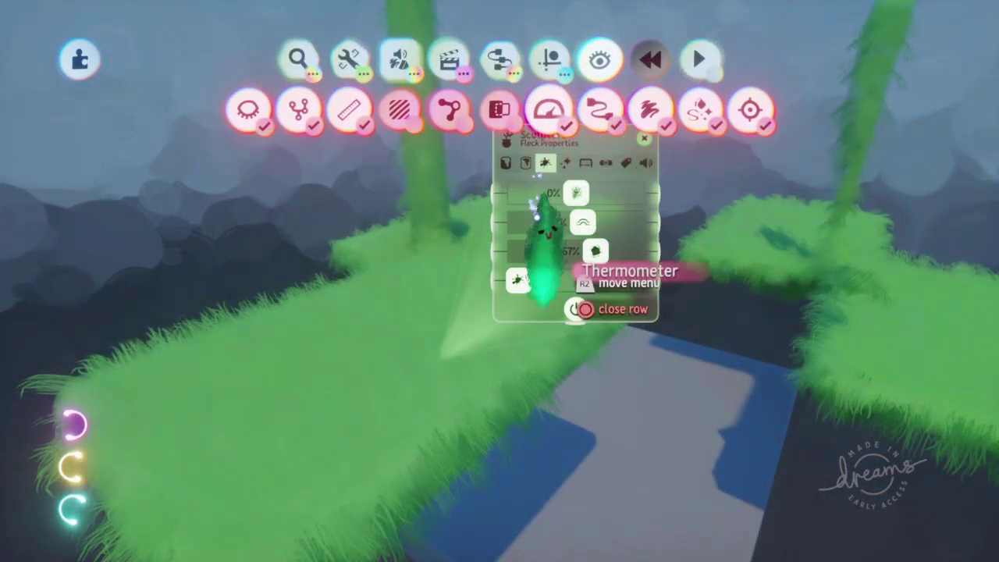
left_click_drag(534, 228, 720, 241)
- Compare the platform sculpture's thermometer cost by deleting and restoring it, first as it is and again with 100% fleck looseness
key("Delete")
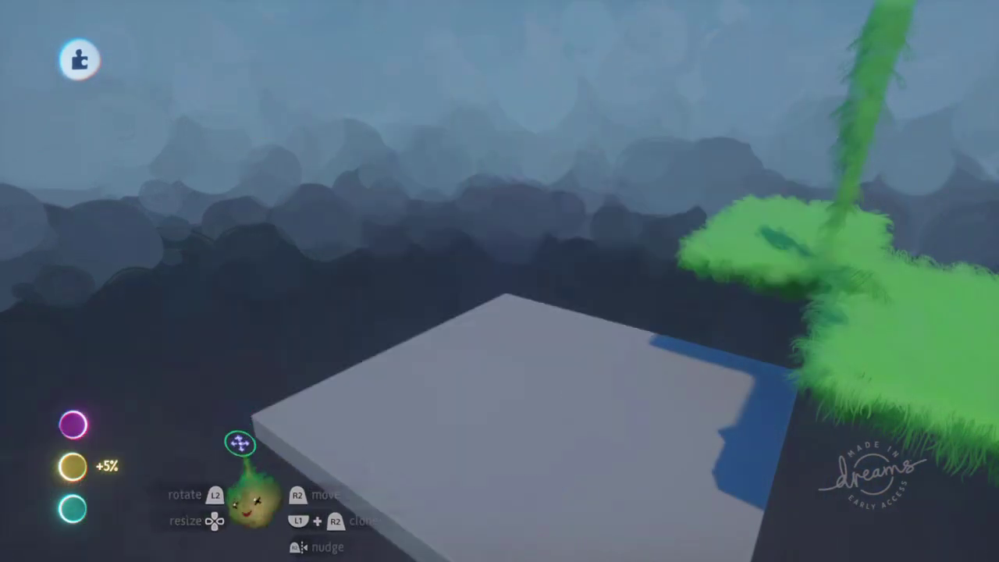
key("ctrl+shift+z")
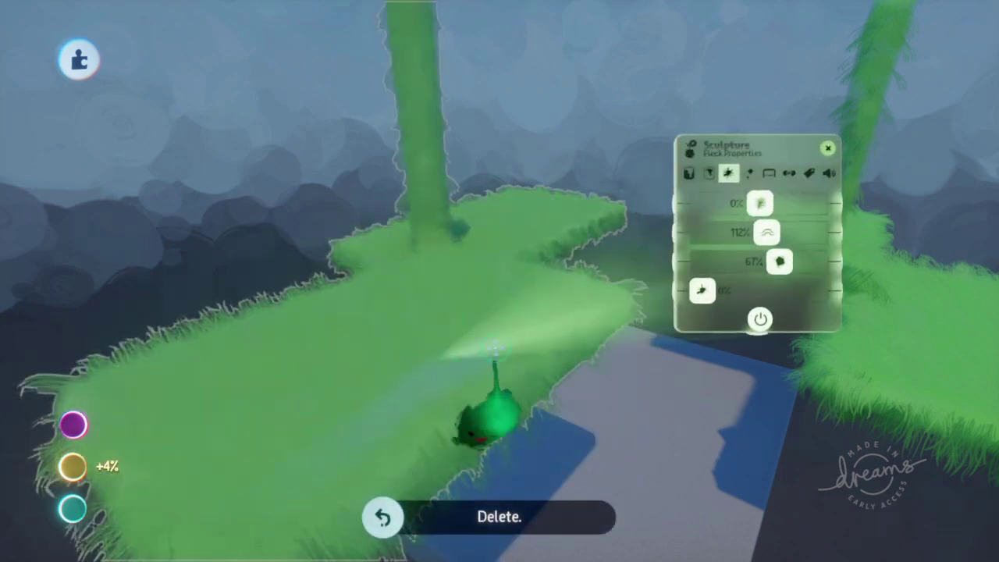
mouse_move(784, 263)
left_mouse_down()
mouse_move(704, 263)
mouse_move(804, 261)
left_mouse_up()
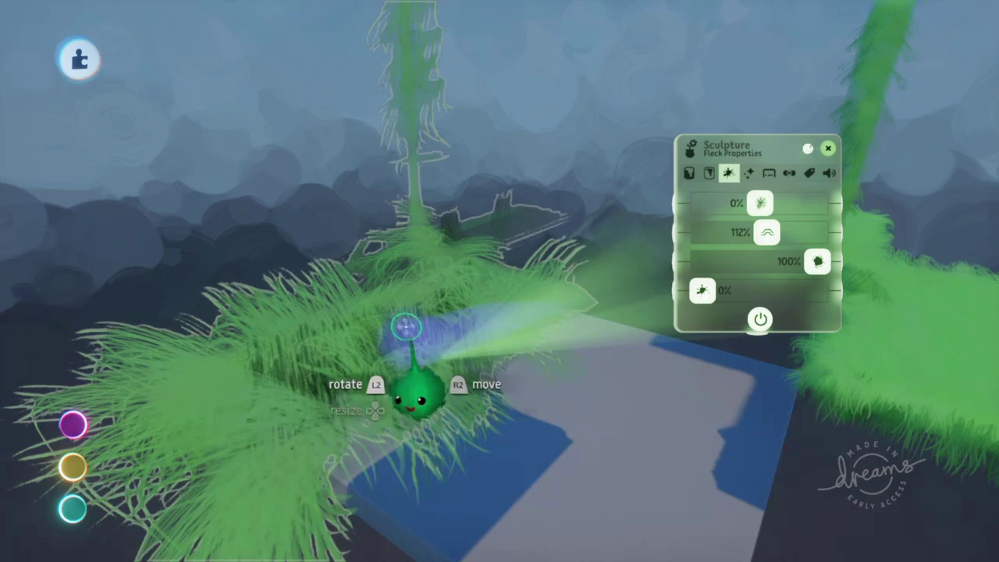
key("Delete")
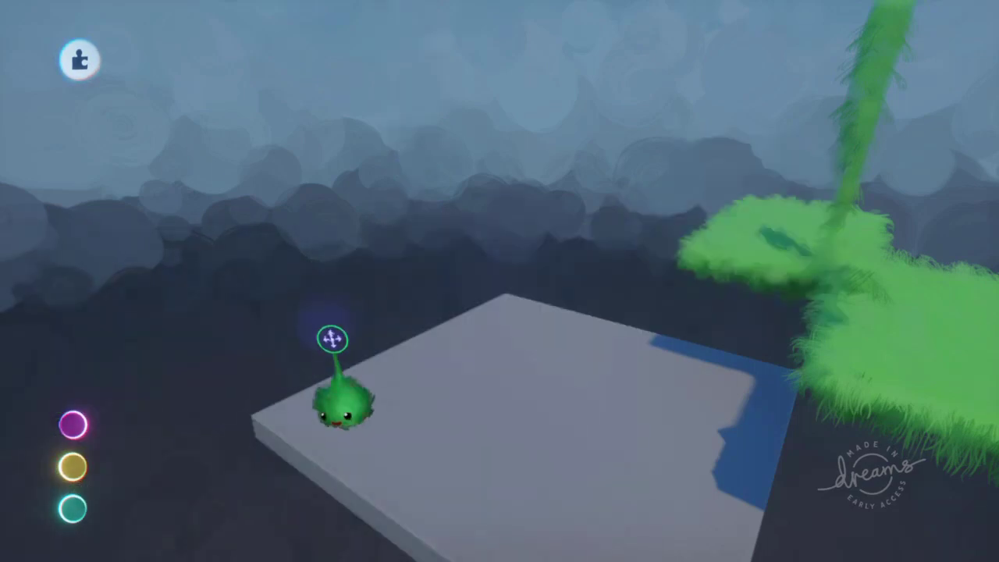
key("ctrl+z")
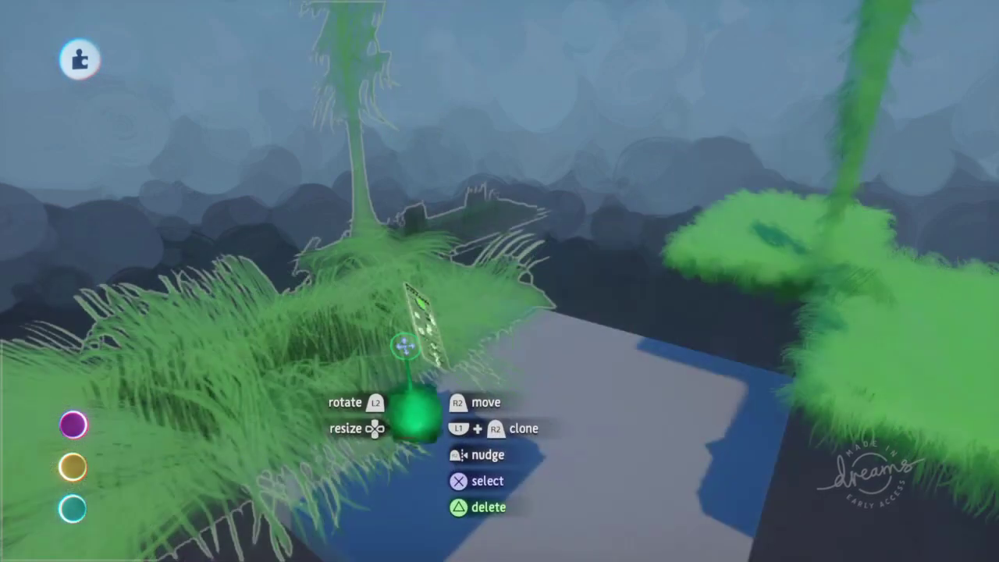
- Reopen the platform sculpture's fleck properties, lower the looseness to its minimum, and close the properties
left_click(404, 346)
left_click(509, 152)
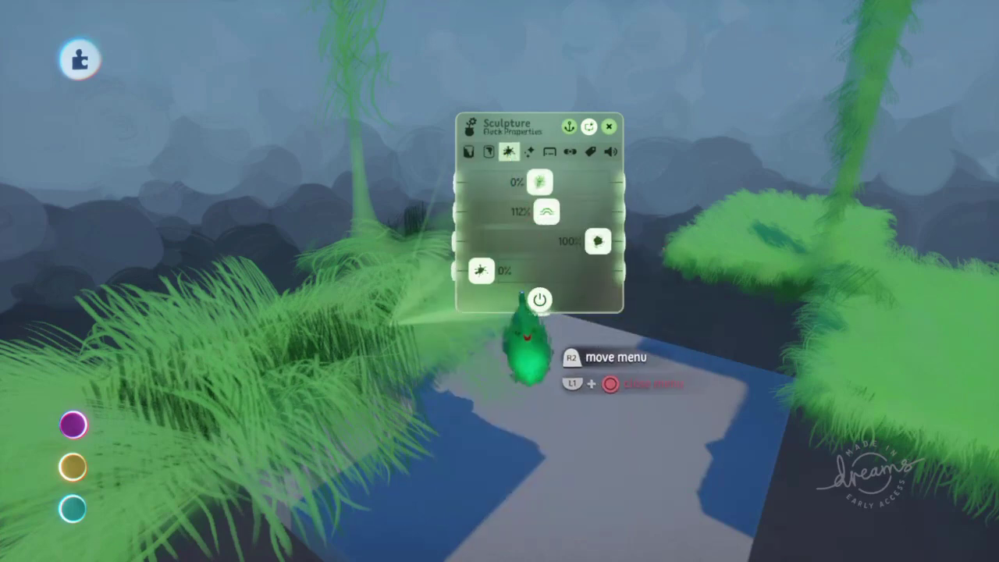
left_click_drag(594, 244, 482, 241)
key("Escape")
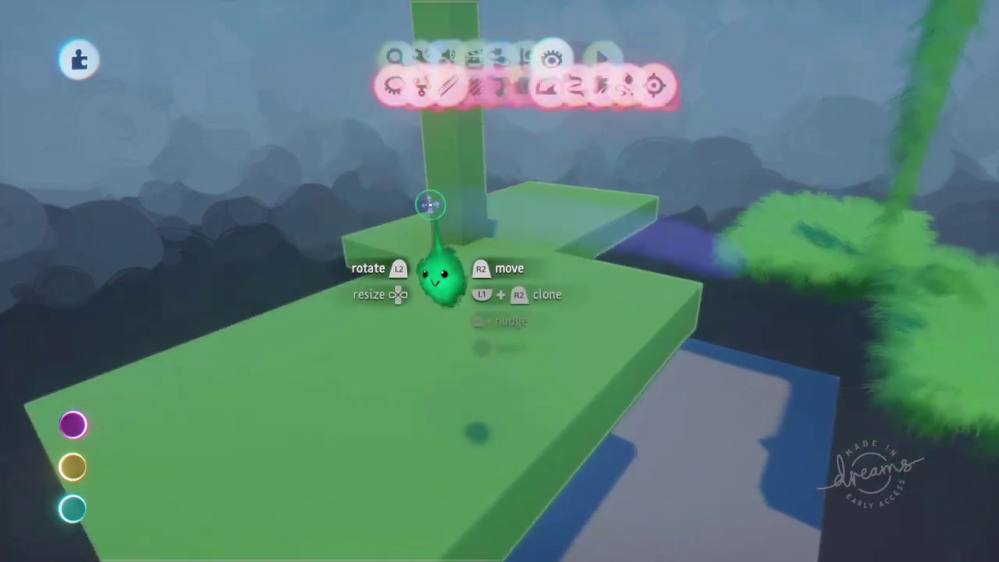
- Increase the tight-flecked platform sculpture's detail with the Sculpture Detail tool
left_click(374, 79)
left_click(725, 109)
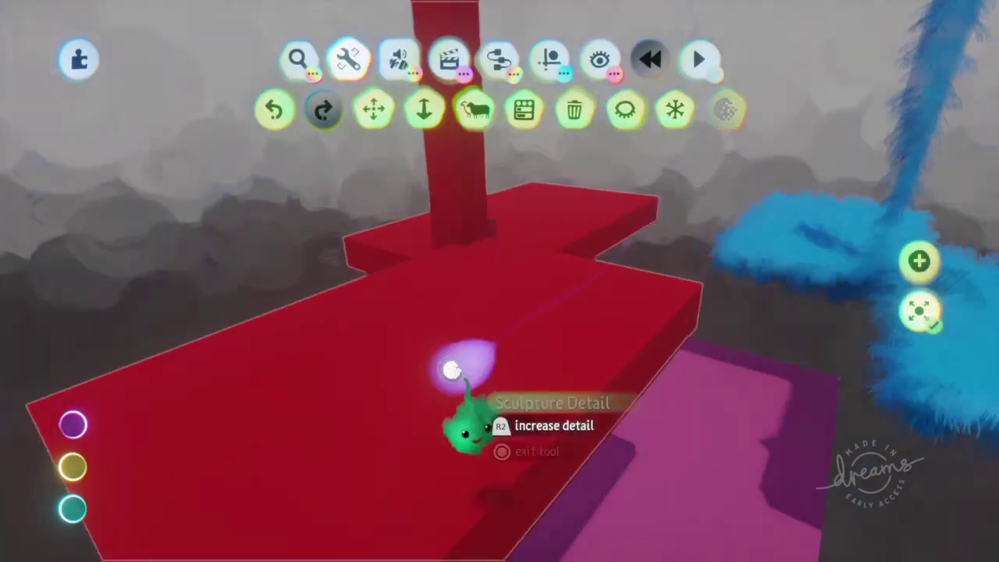
left_click(440, 360)
- Switch the detail tool to reducing, lower the platform sculpture's detail while checking the thermometer, and exit the tool
key("t")
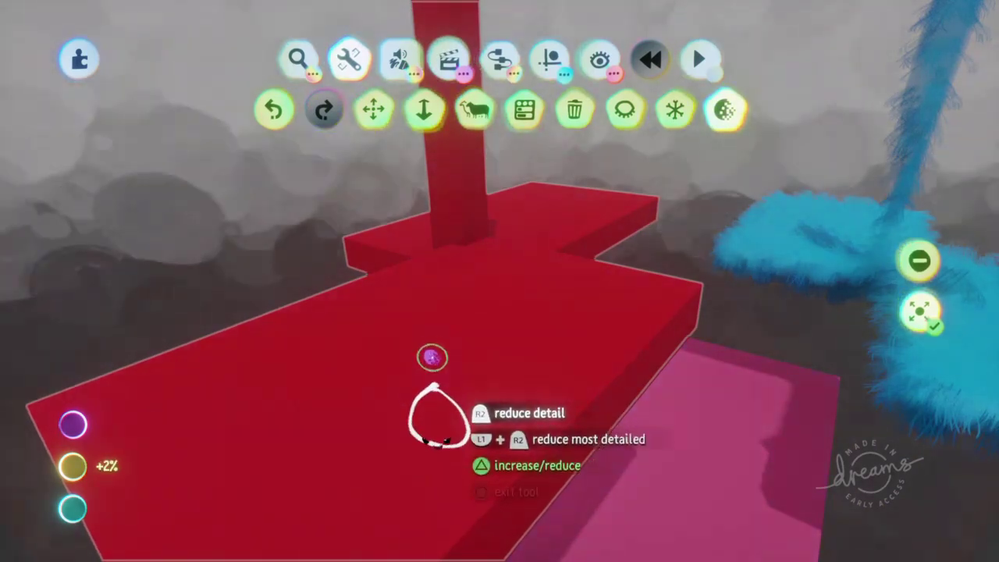
left_click(433, 367)
mouse_move(105, 466)
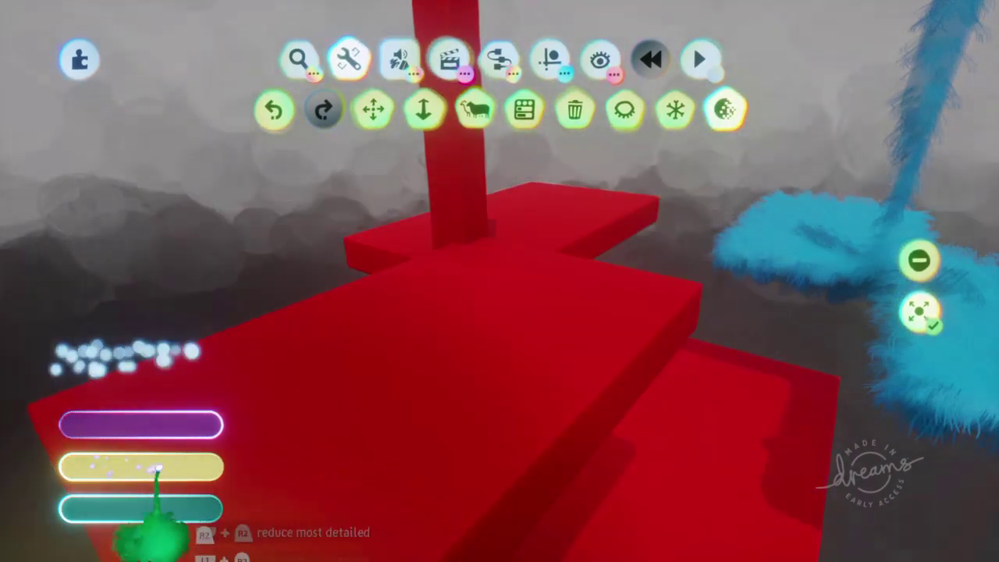
left_click(364, 401)
key("Escape")
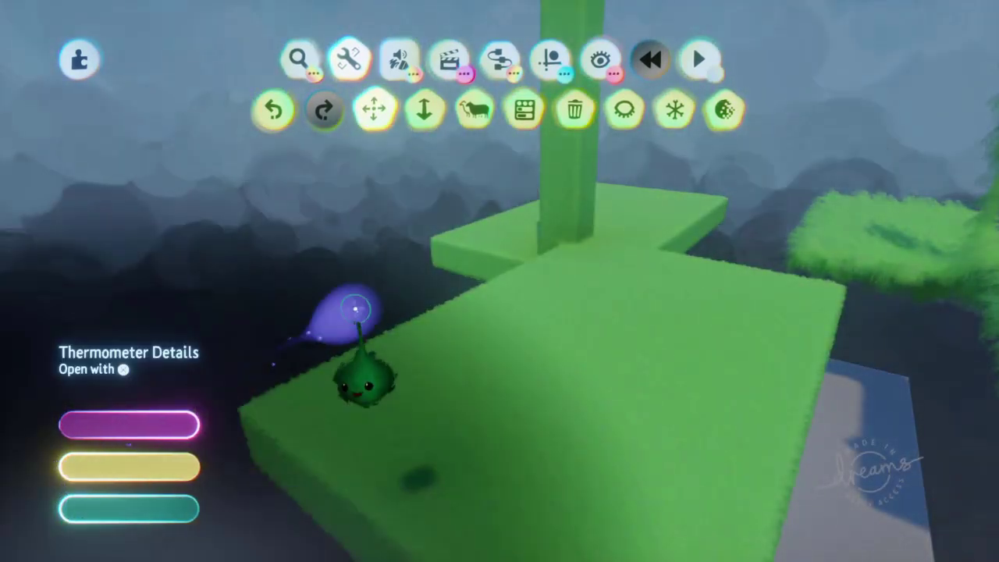
- Delete and restore the platform sculpture to check its thermometer cost, and reduce its detail further with Sculpture Detail
key("ctrl+z")
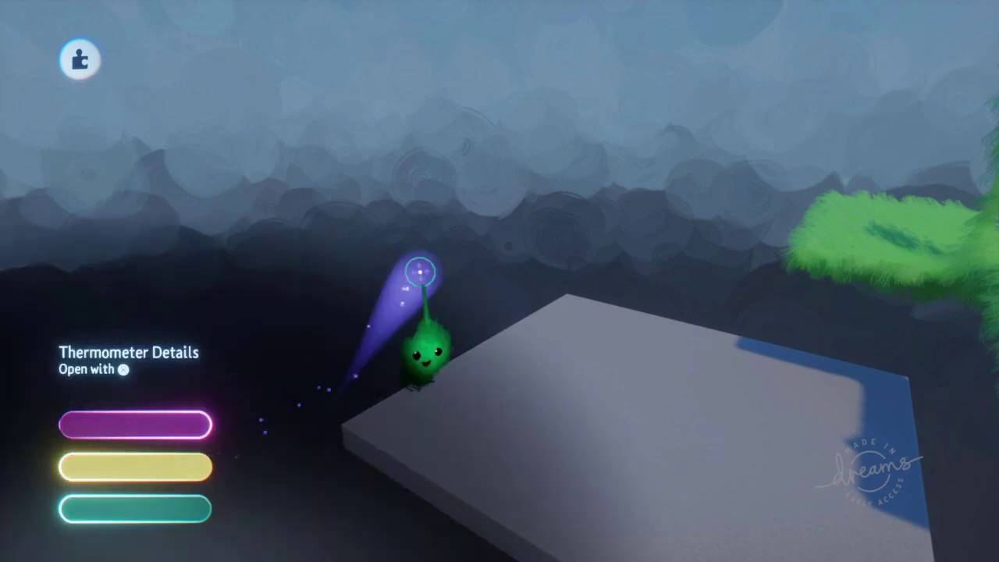
key("ctrl+z")
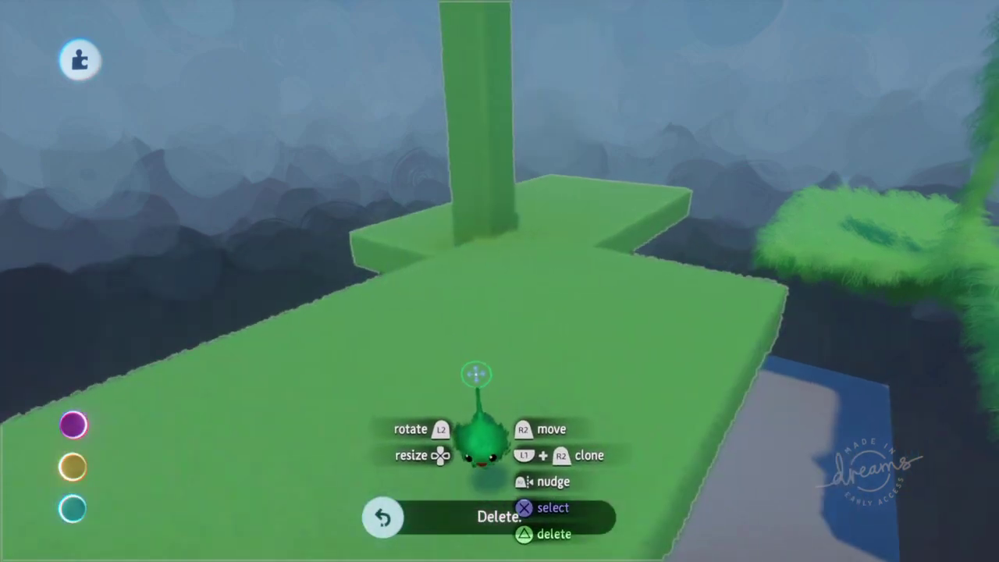
left_click(724, 110)
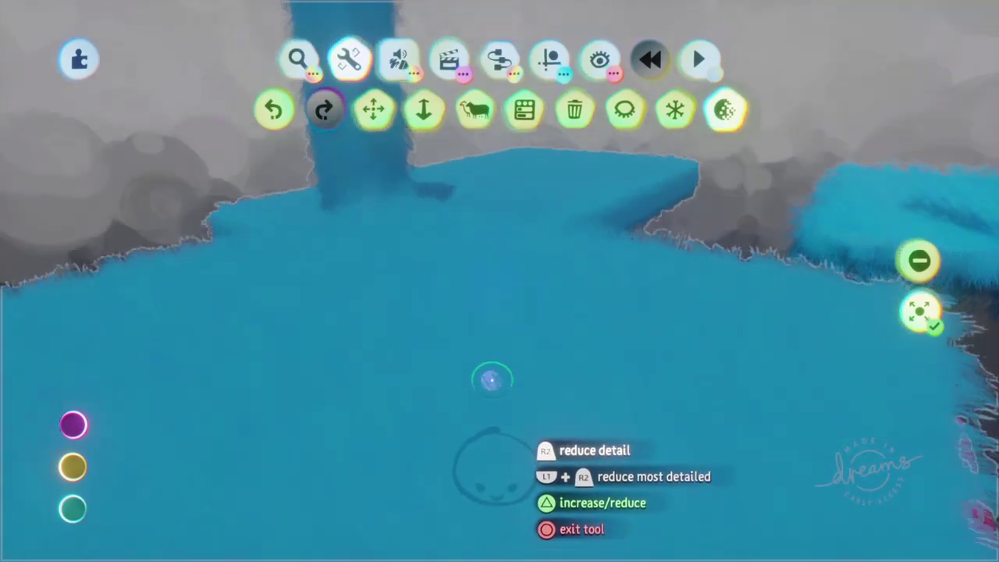
key("Escape")
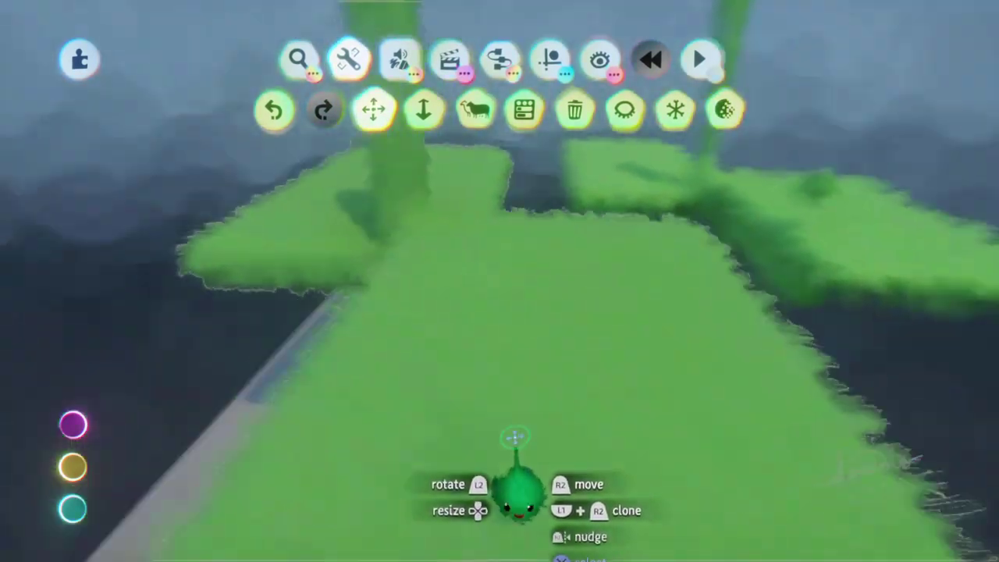